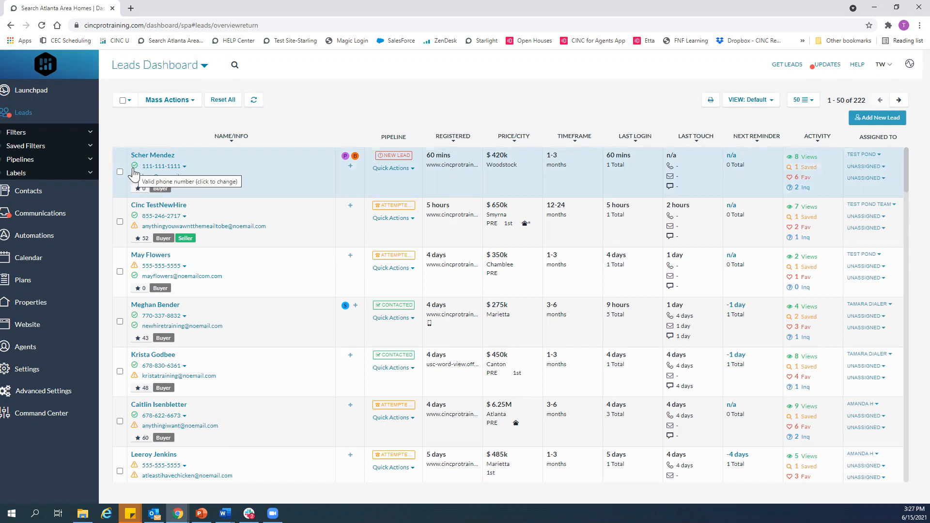
Mark the first lead's phone number as invalid, and switch it back to valid.
click(135, 168)
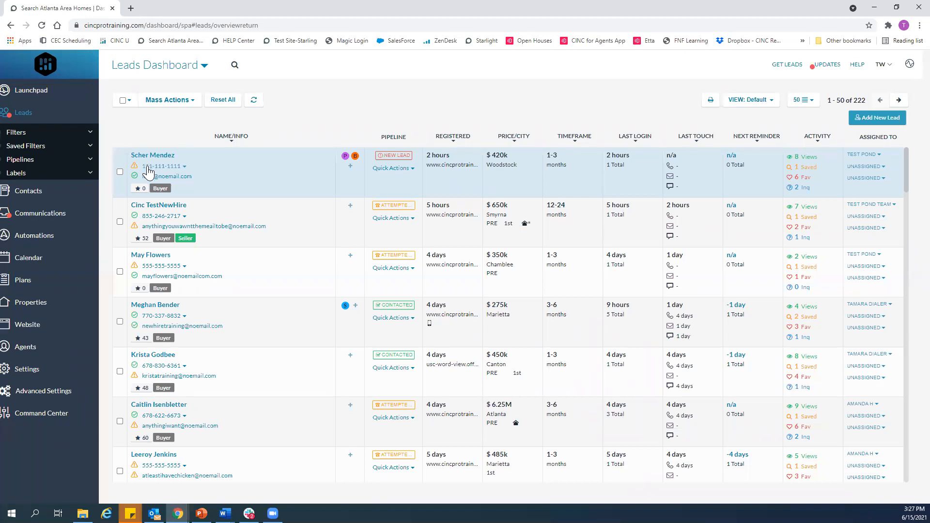
click(135, 167)
Add the Hot Lead $$$ and B: Renting labels to the first lead and set its pipeline stage to Attempted Contact.
mouse_move(345, 159)
click(349, 167)
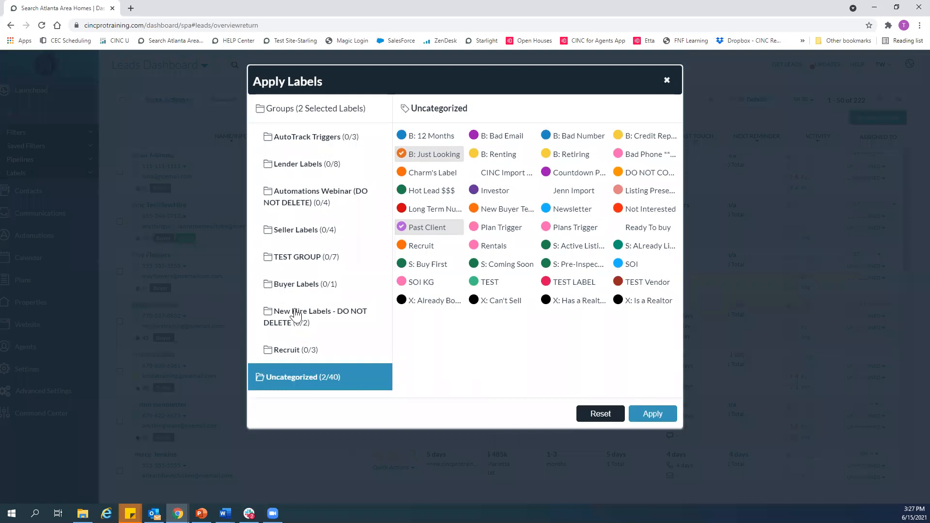
click(411, 191)
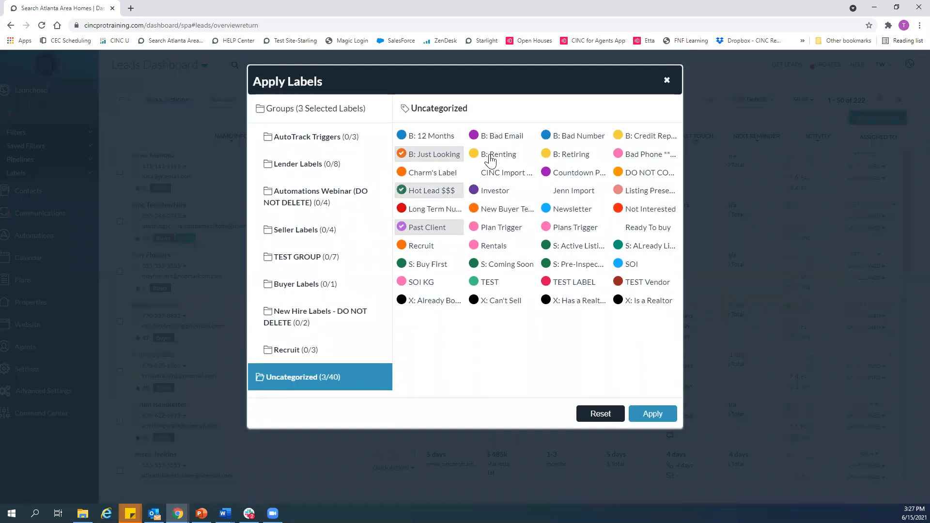
click(477, 155)
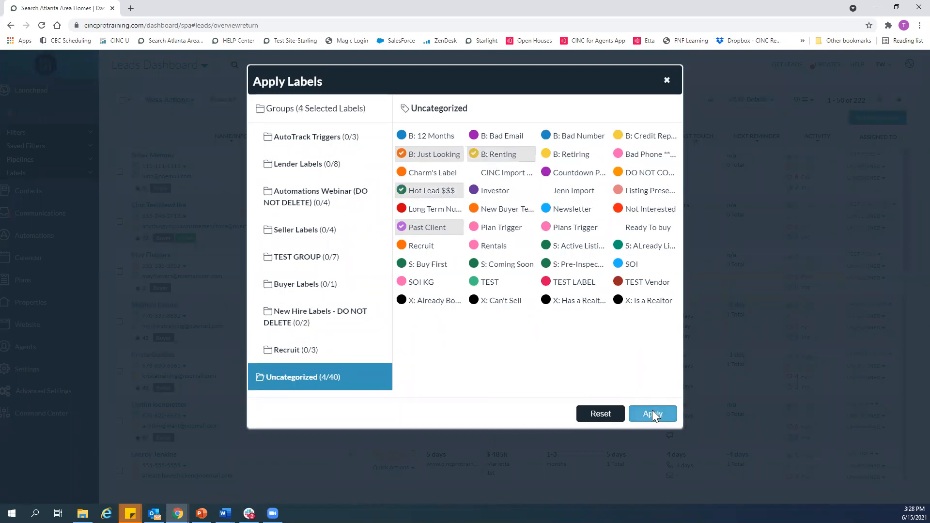
click(652, 414)
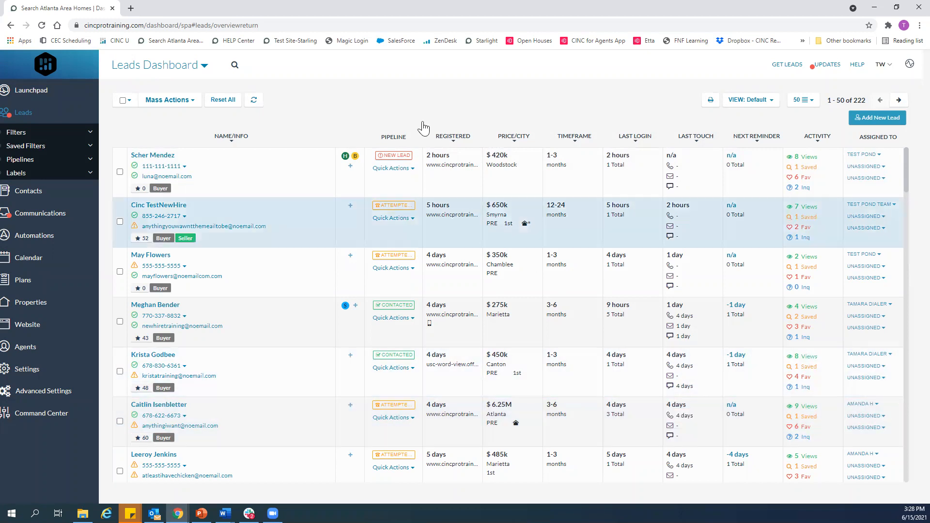
click(395, 160)
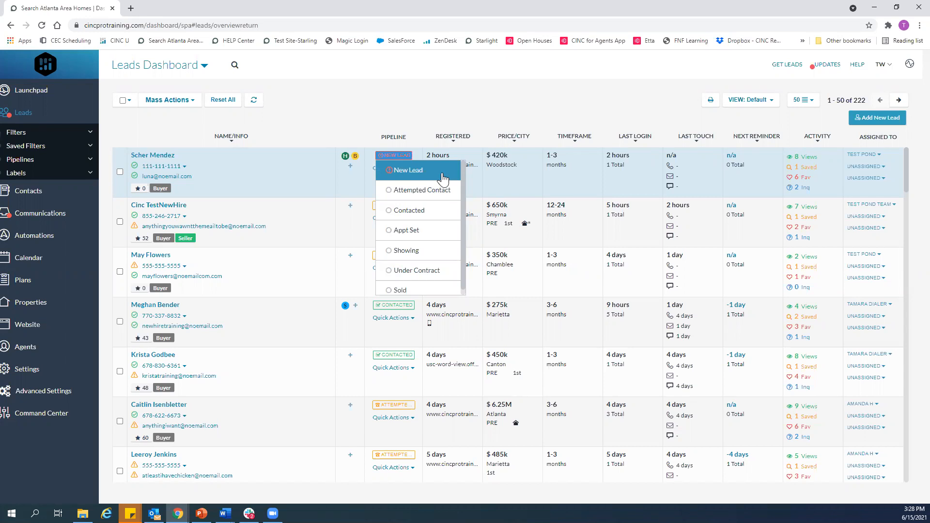
click(433, 196)
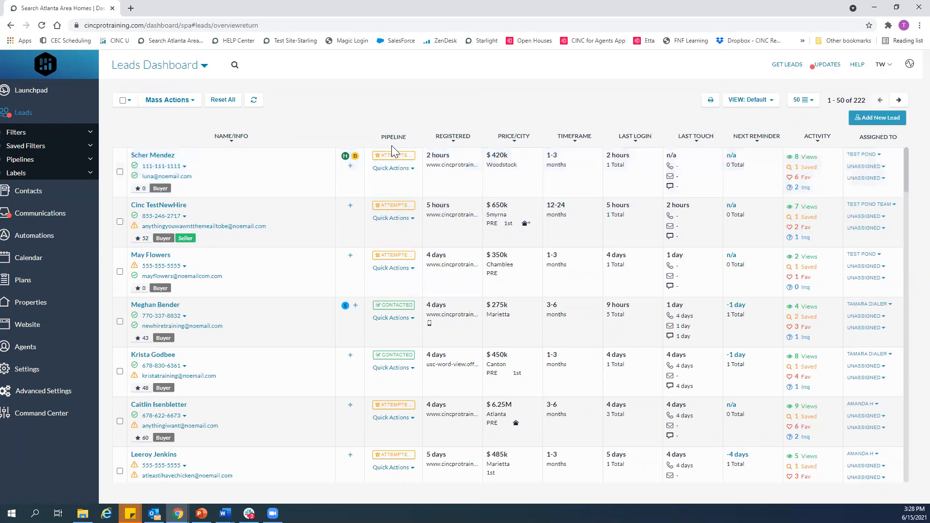
Review the first lead's quick actions, including the blank note and reminder forms, without saving anything.
click(392, 170)
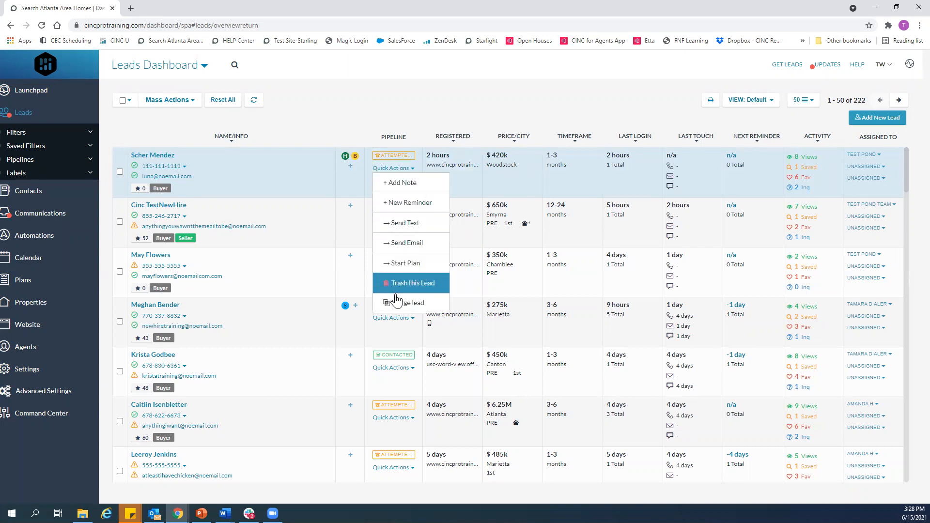
click(404, 188)
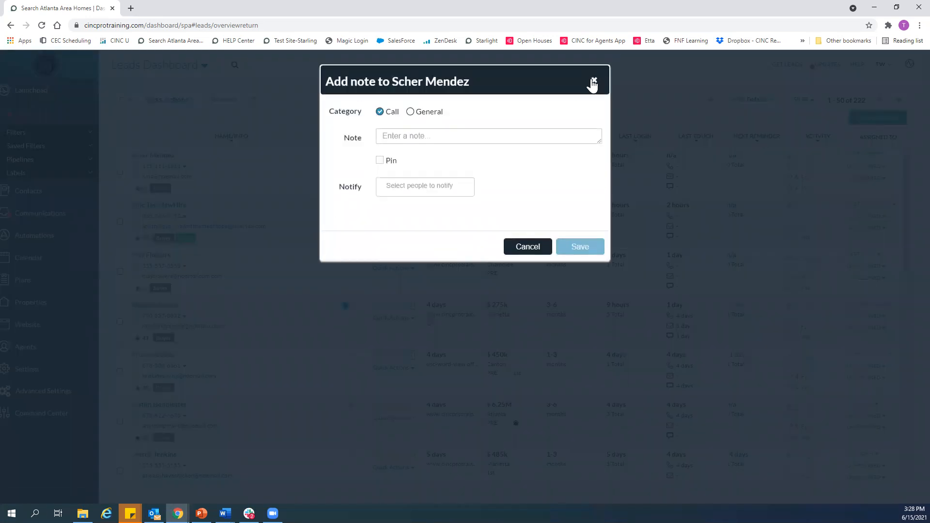
click(594, 82)
click(392, 168)
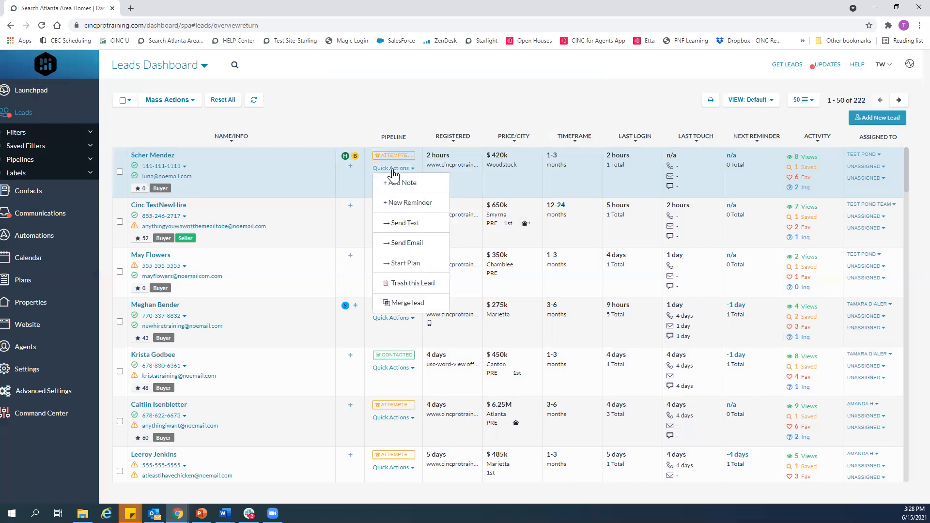
click(393, 203)
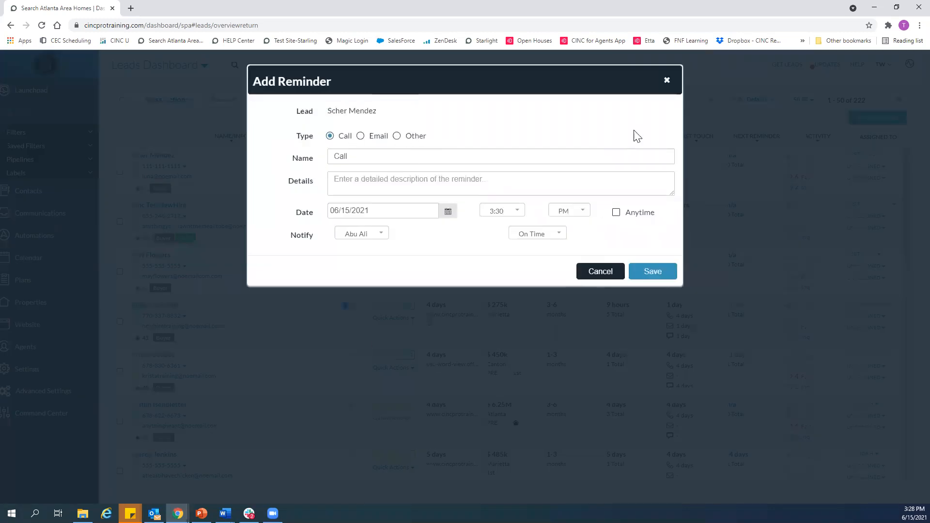
click(667, 81)
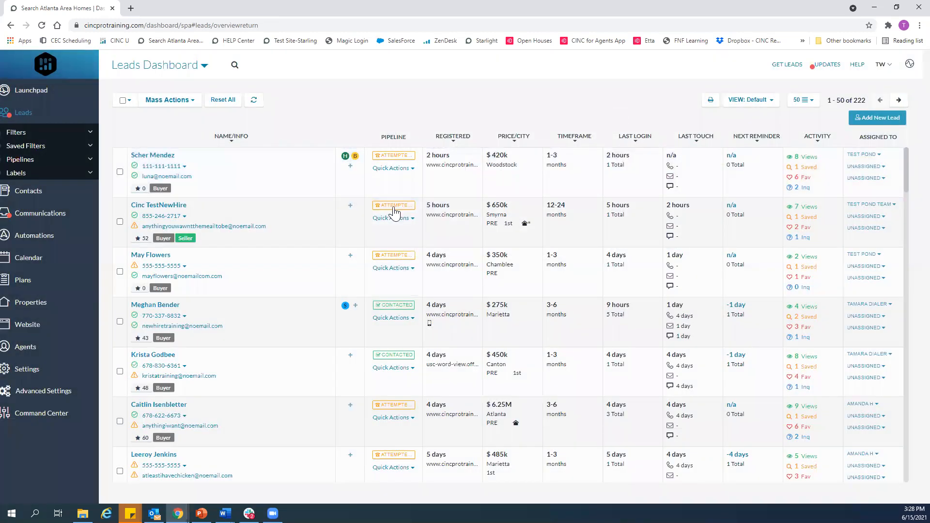
click(391, 168)
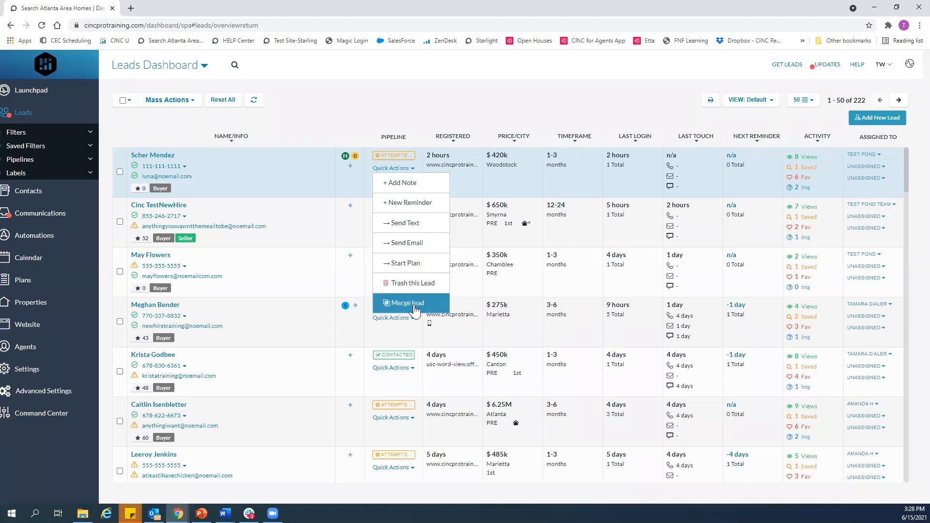
click(433, 103)
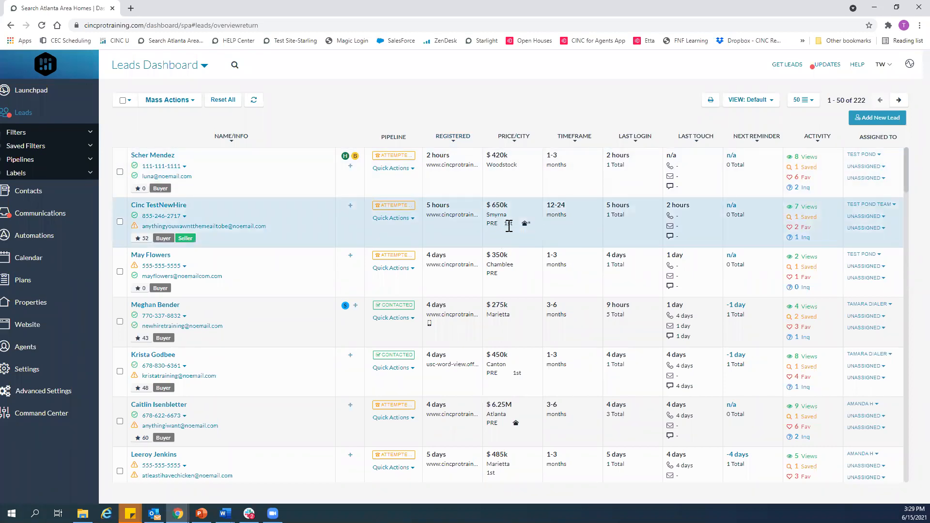
Examine the price and city, last touch and next reminder details across the listed leads.
mouse_move(527, 233)
mouse_move(494, 223)
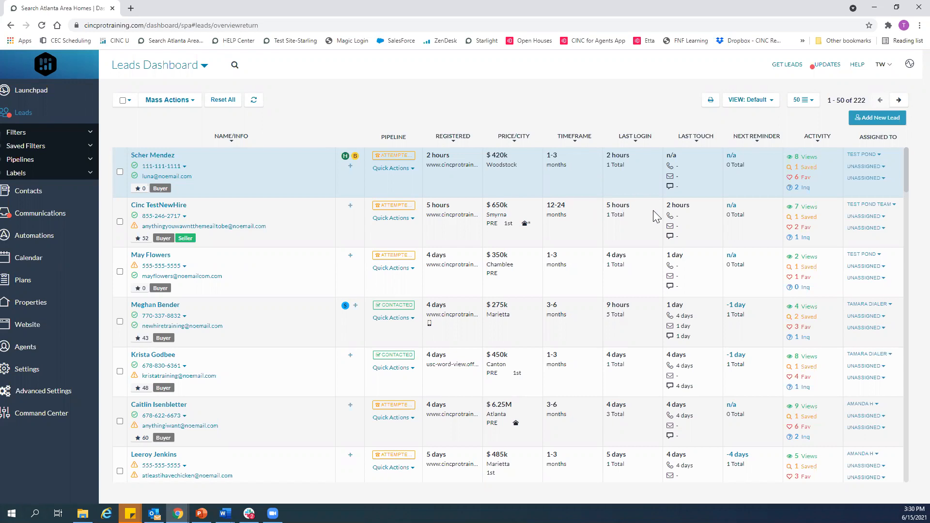
scroll(678, 290, down, 1)
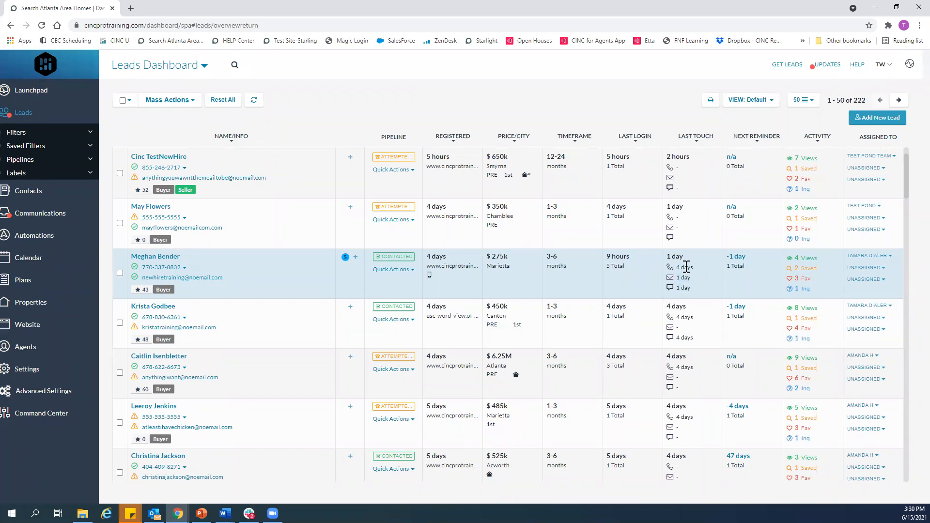
mouse_move(685, 271)
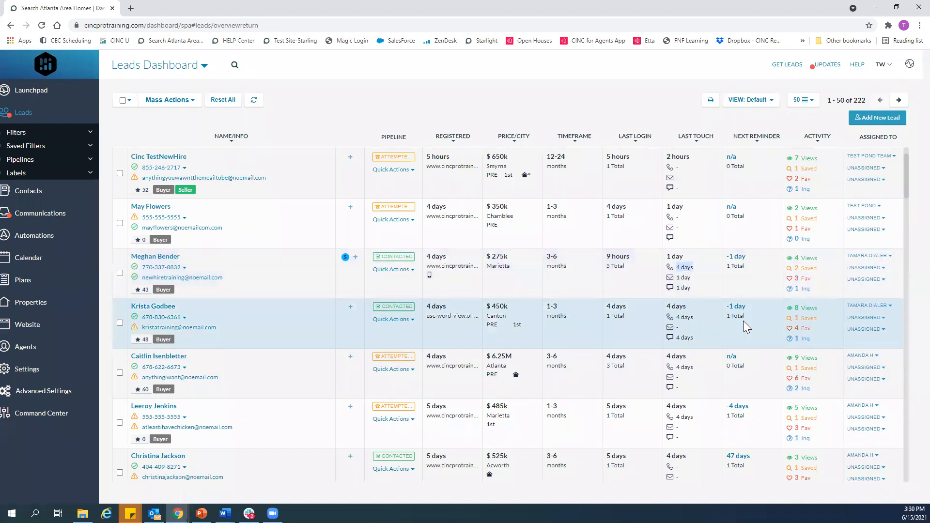
scroll(801, 266, up, 1)
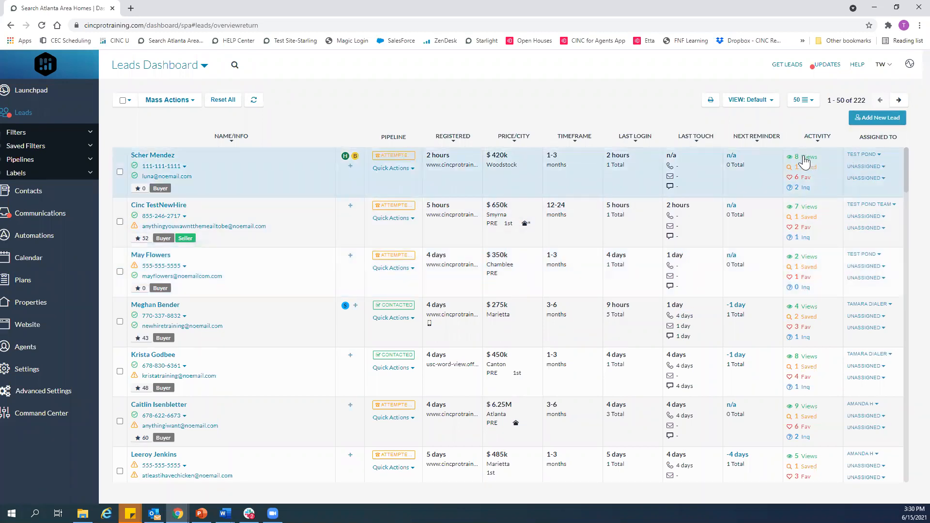
Inspect the first lead's property history for viewed homes and for favorited homes.
click(804, 157)
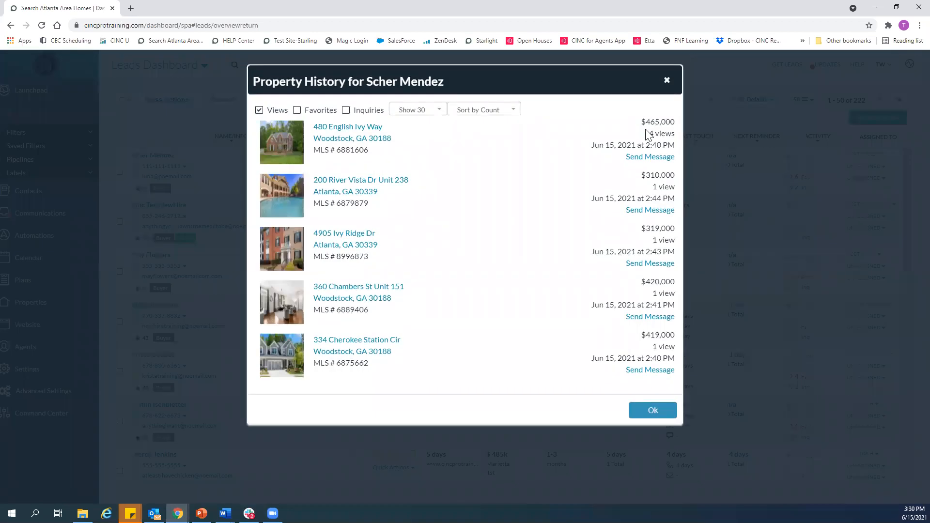
click(667, 81)
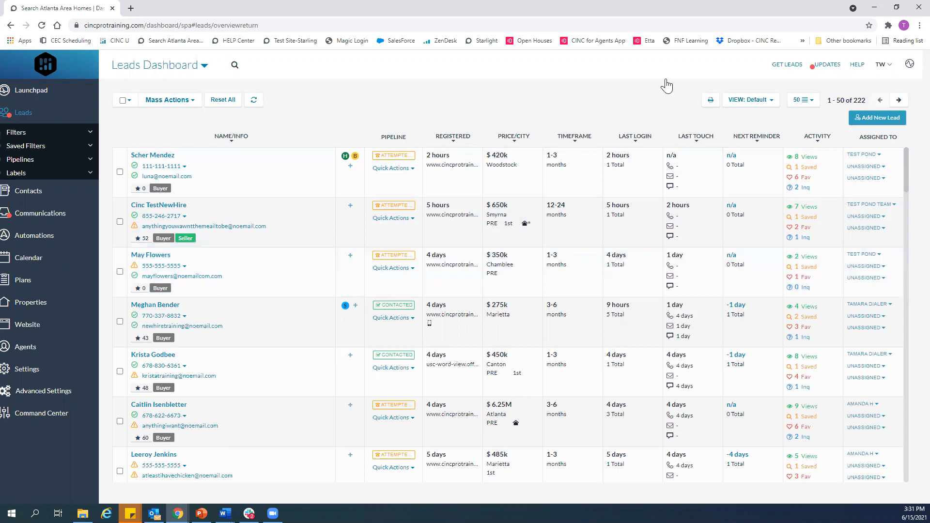
click(805, 179)
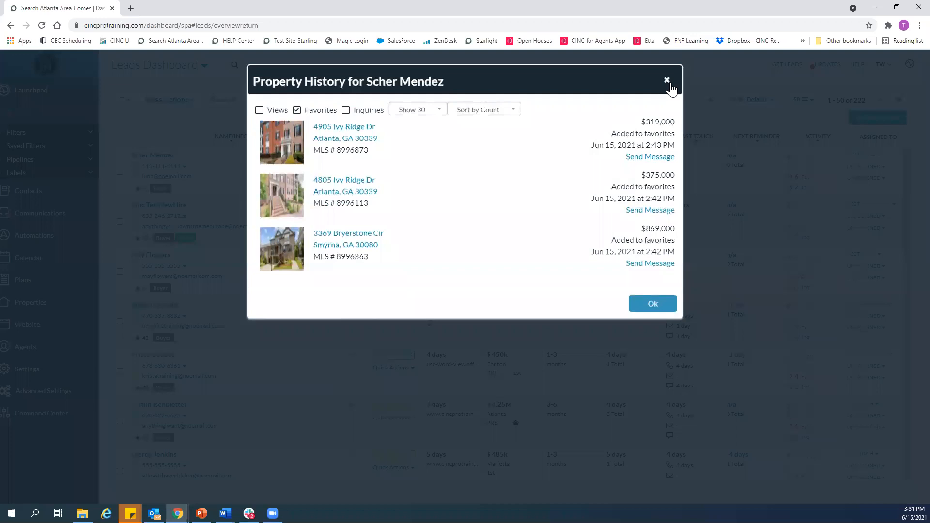
click(668, 81)
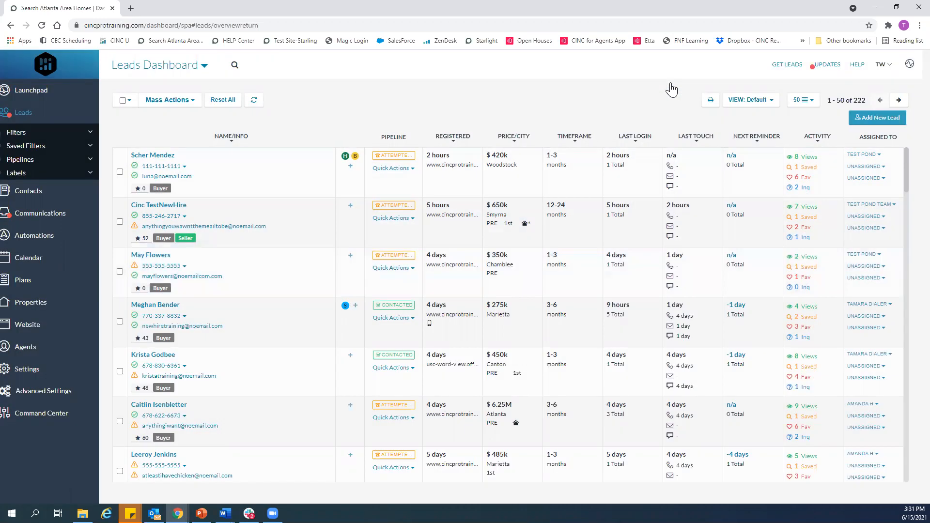
Inspect the first lead's saved search and its sending frequency options, picking Daily, and close it.
click(806, 169)
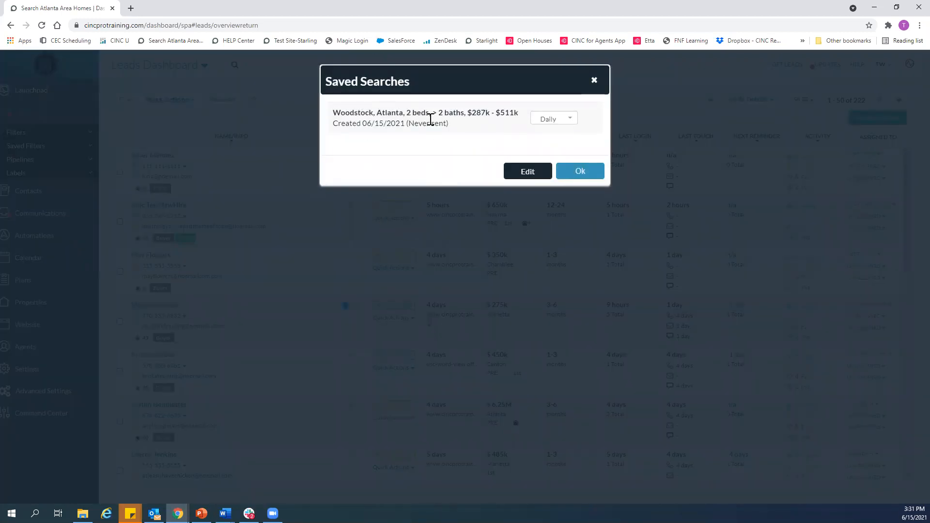
click(536, 125)
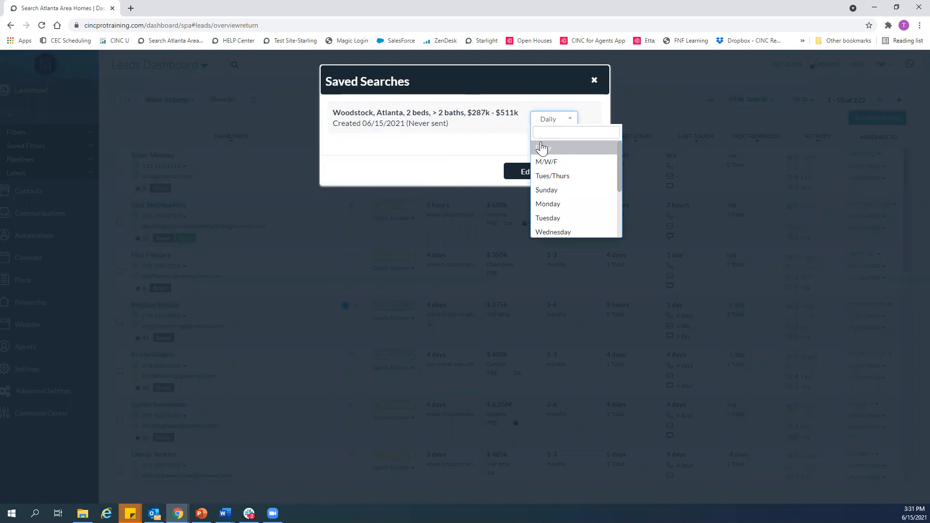
click(541, 149)
click(554, 120)
click(579, 151)
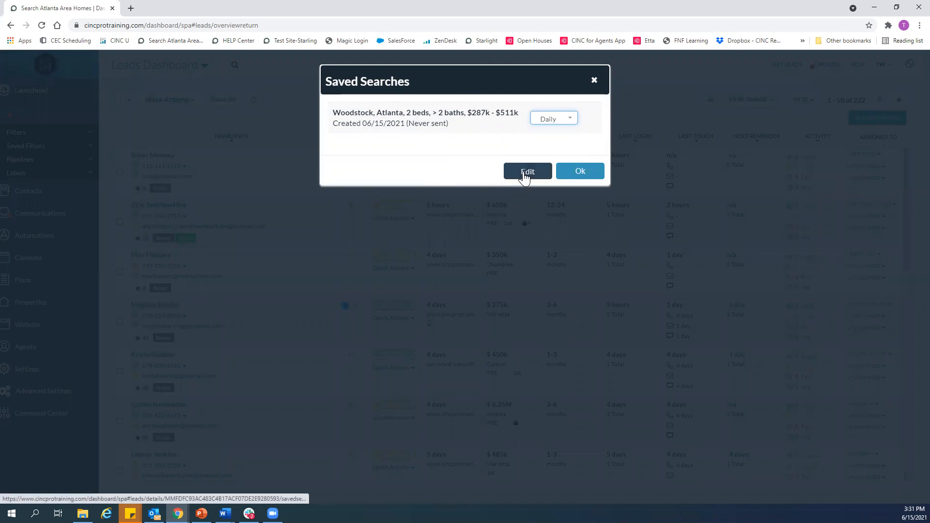
click(594, 80)
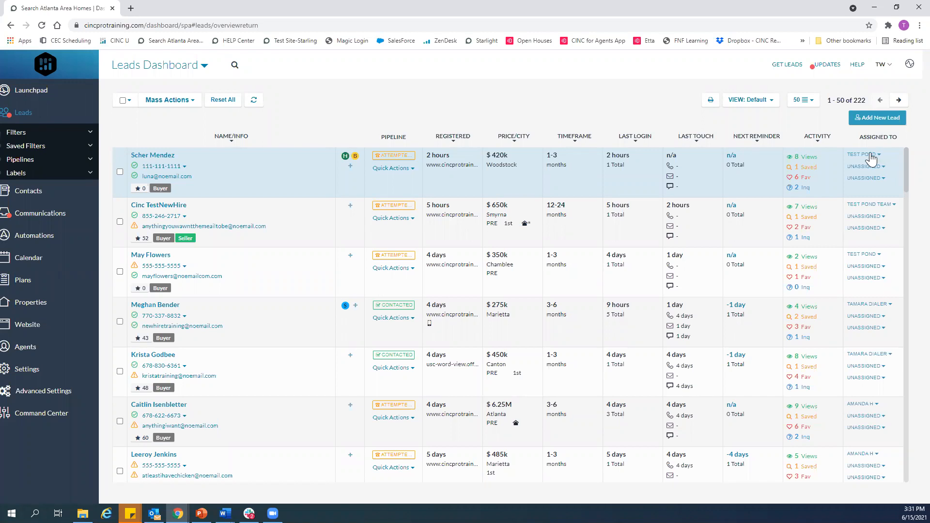
Look through the choices in each of the first lead's three assignment lists without reassigning the lead.
click(871, 156)
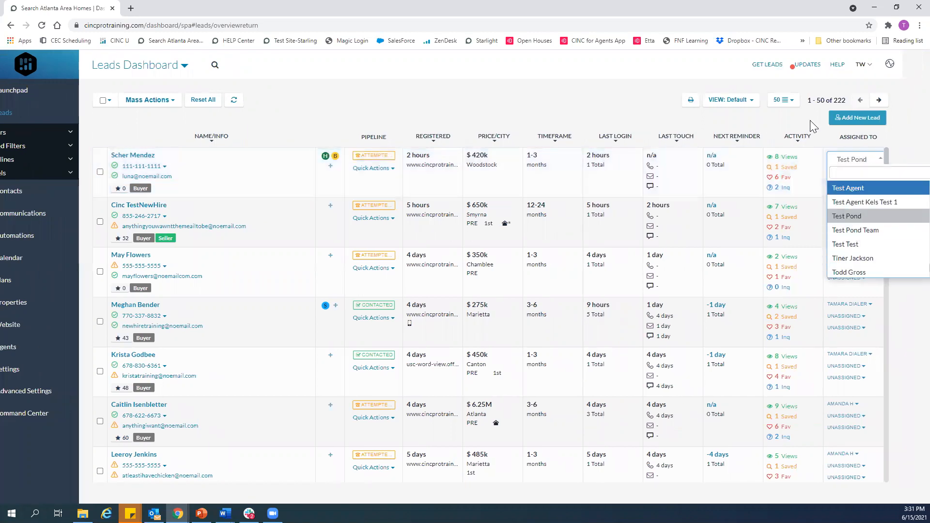
click(810, 120)
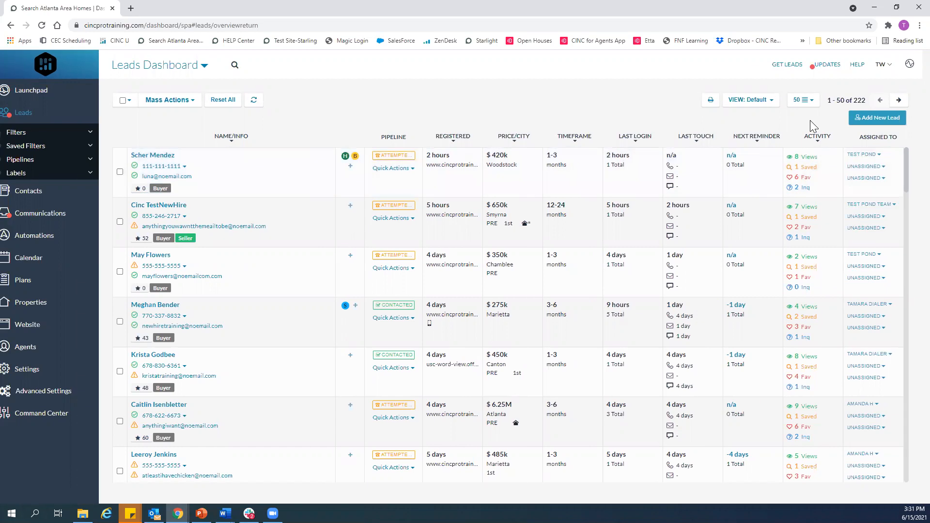
click(868, 168)
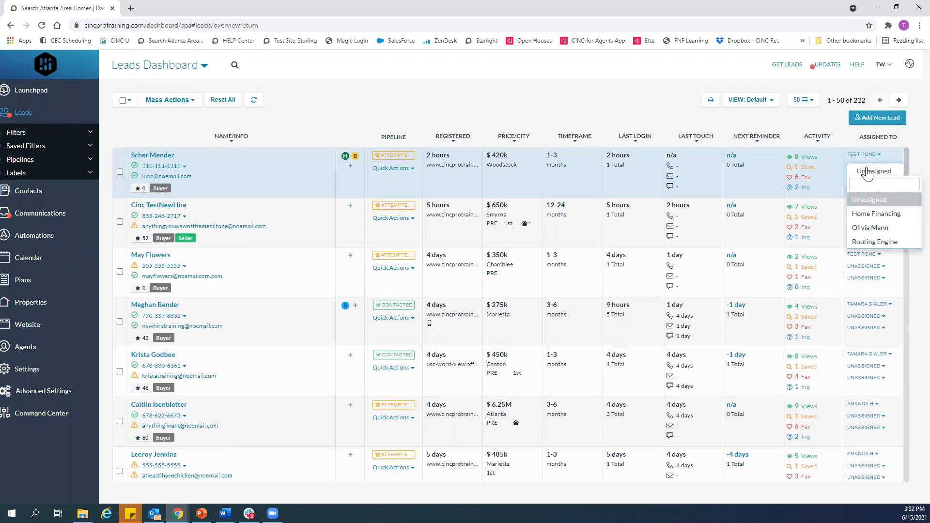
click(867, 172)
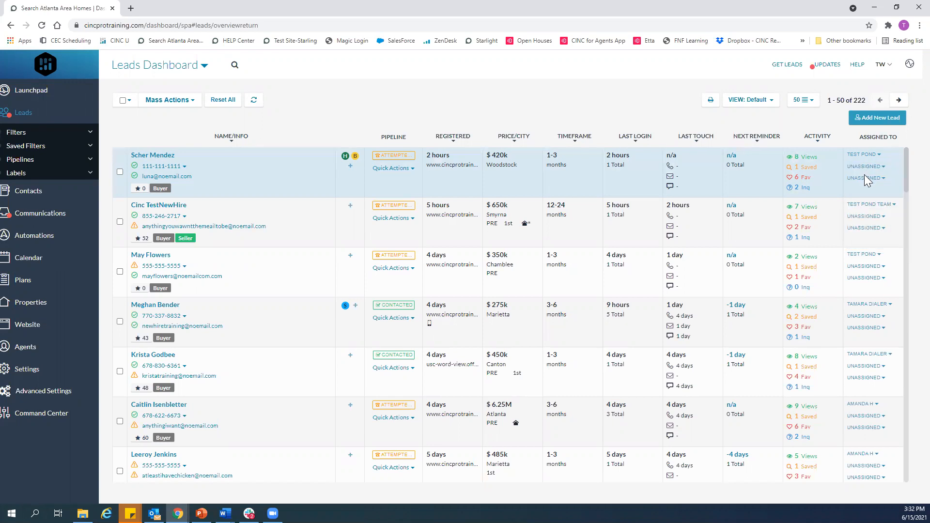
click(865, 178)
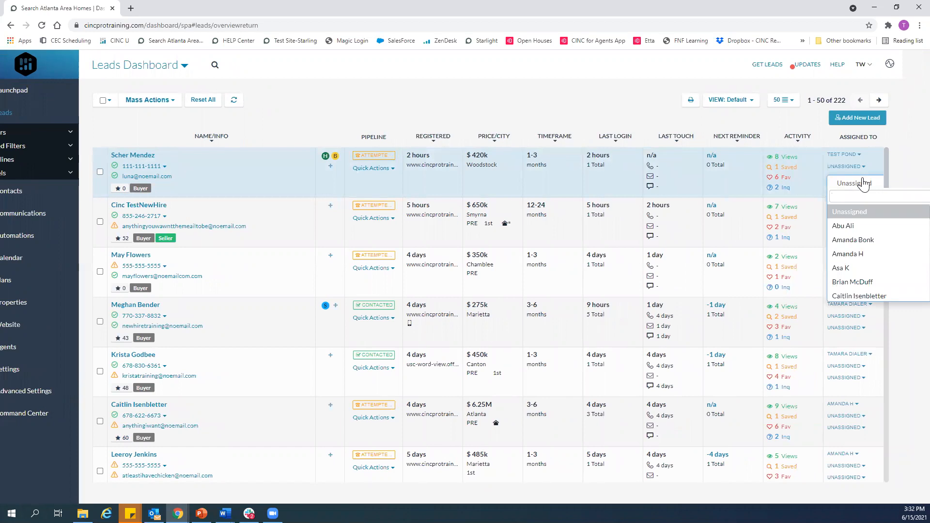
click(863, 183)
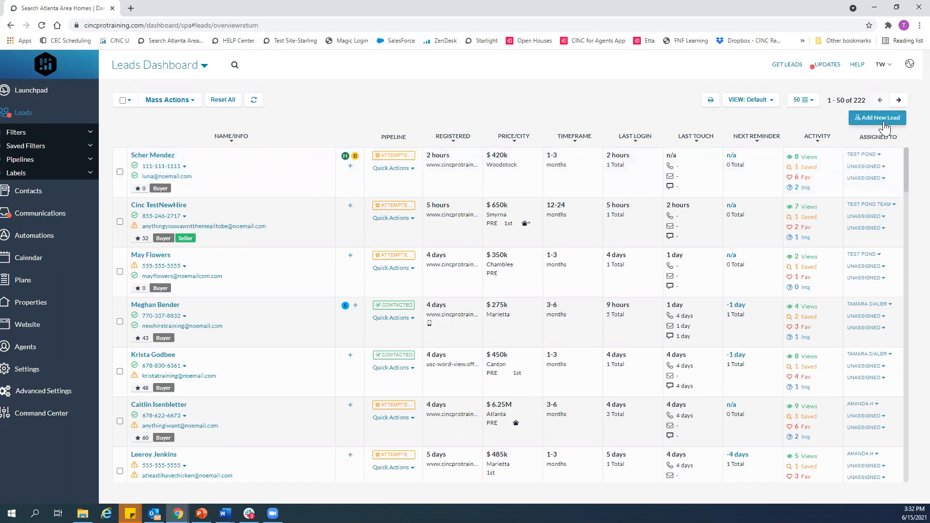
Review the page size choices for the leads list without changing the setting.
click(806, 103)
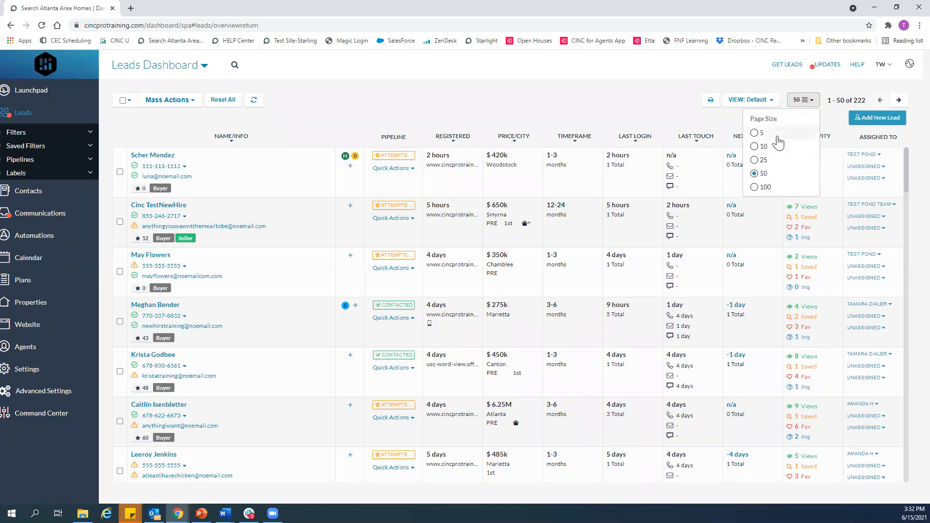
click(808, 100)
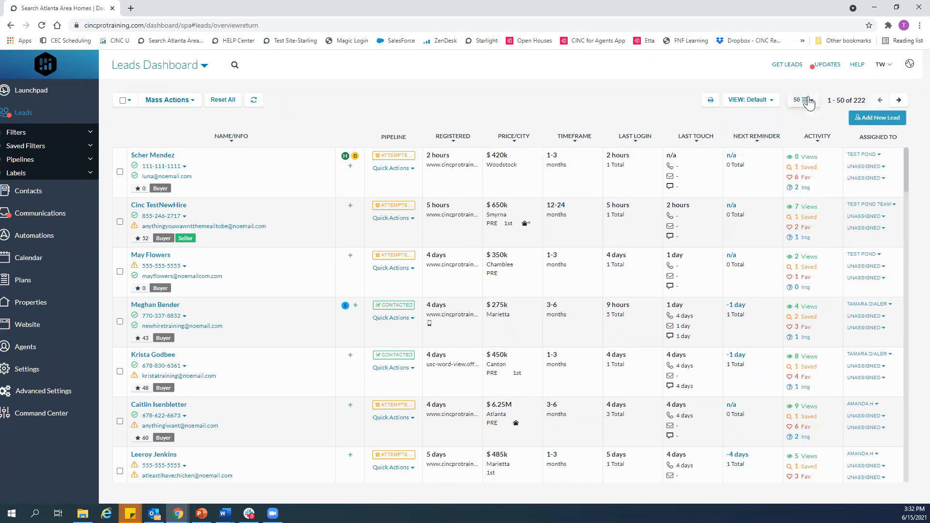
Try the Compact and Roomy view styles on the leads list, and restore the Default style.
click(770, 101)
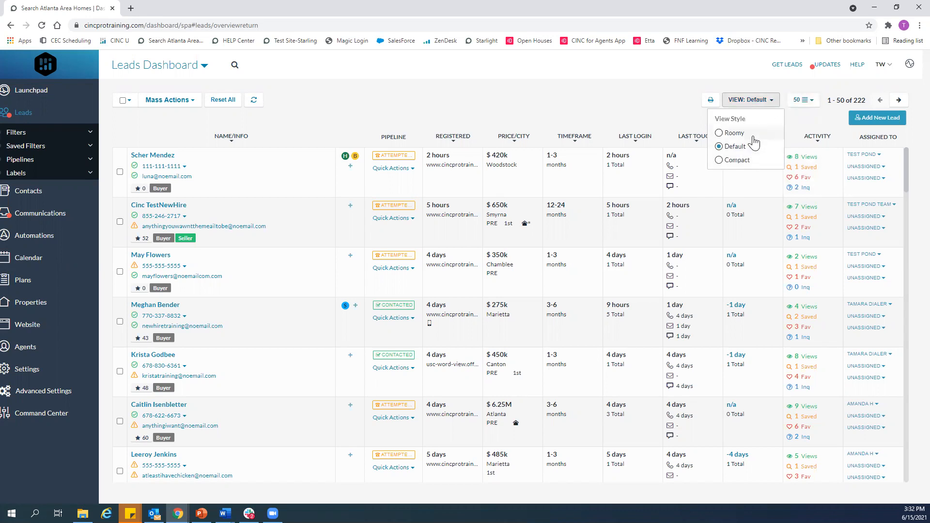
click(736, 160)
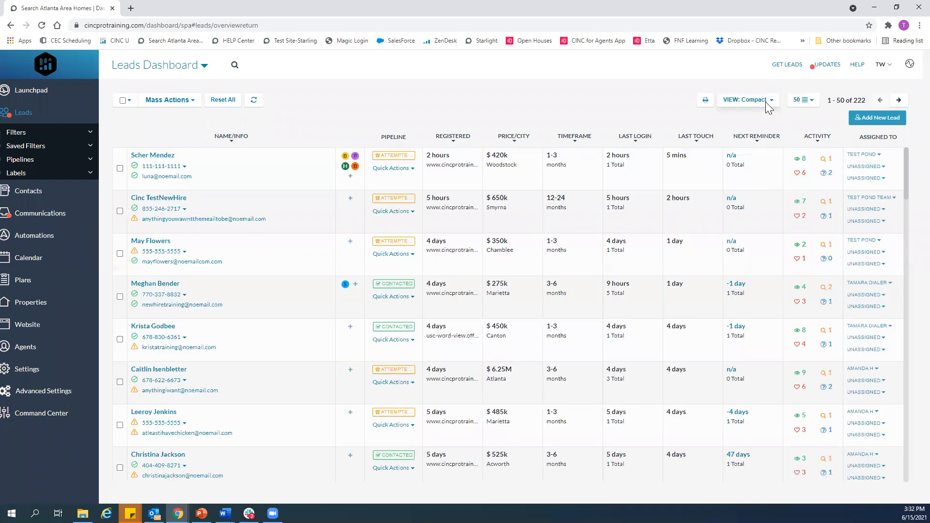
click(767, 106)
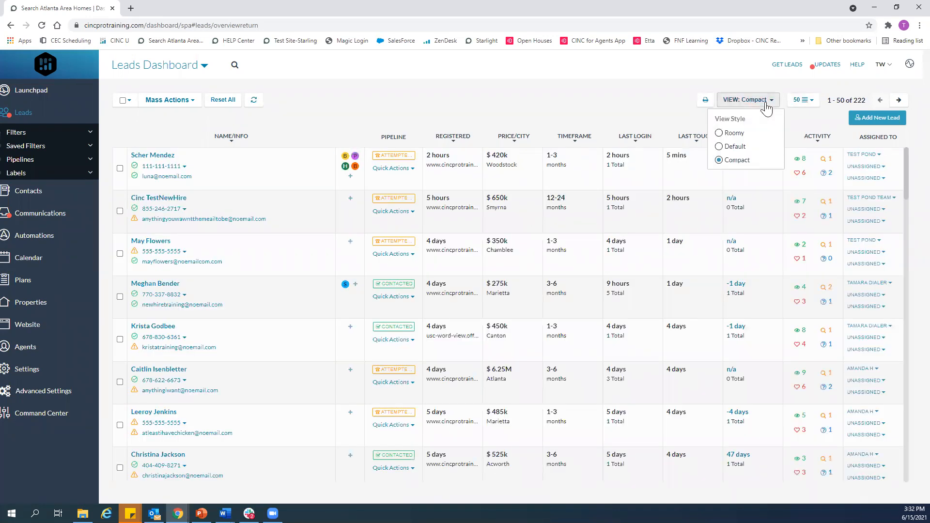
click(748, 140)
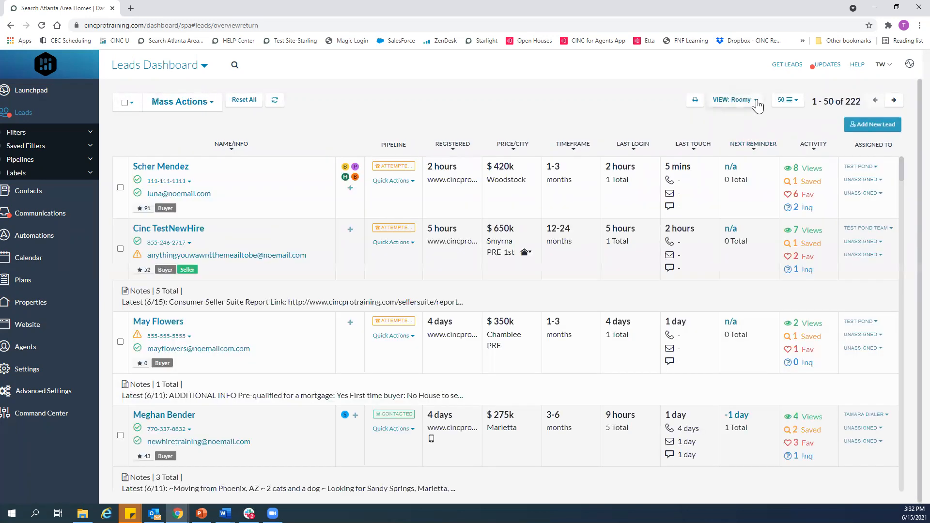
click(757, 102)
click(722, 150)
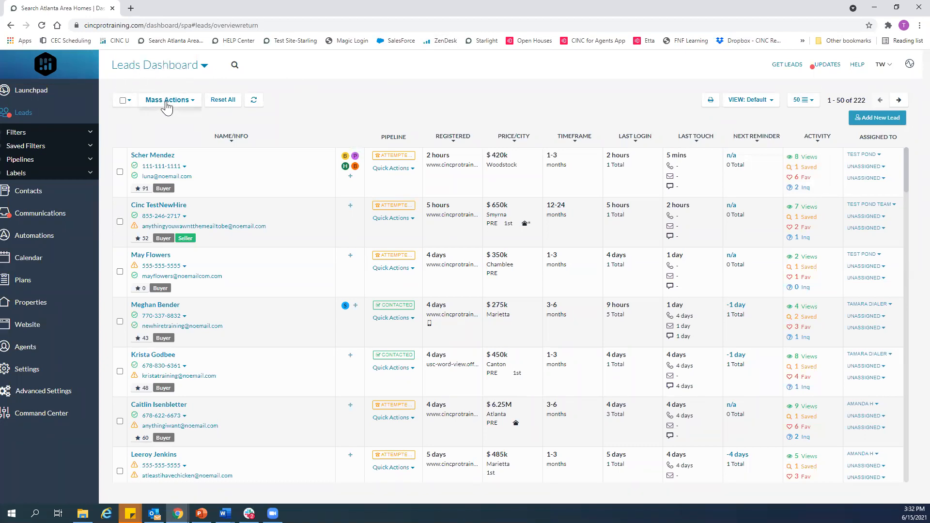
Select the first two leads in the list individually, and clear the selection.
click(119, 172)
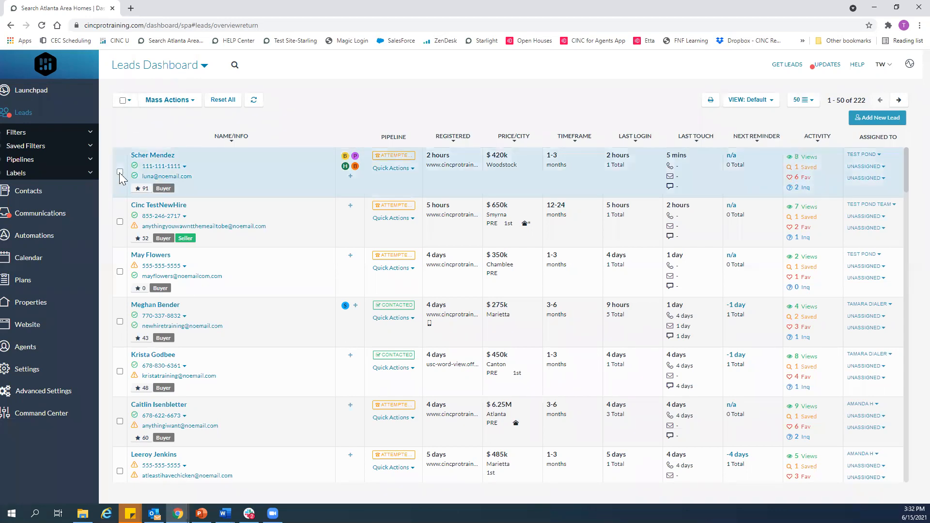
click(120, 239)
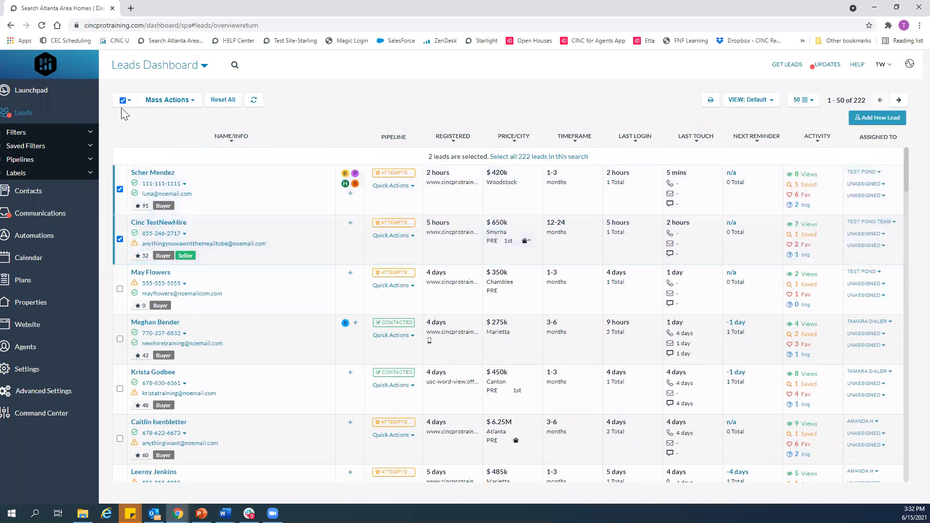
click(122, 101)
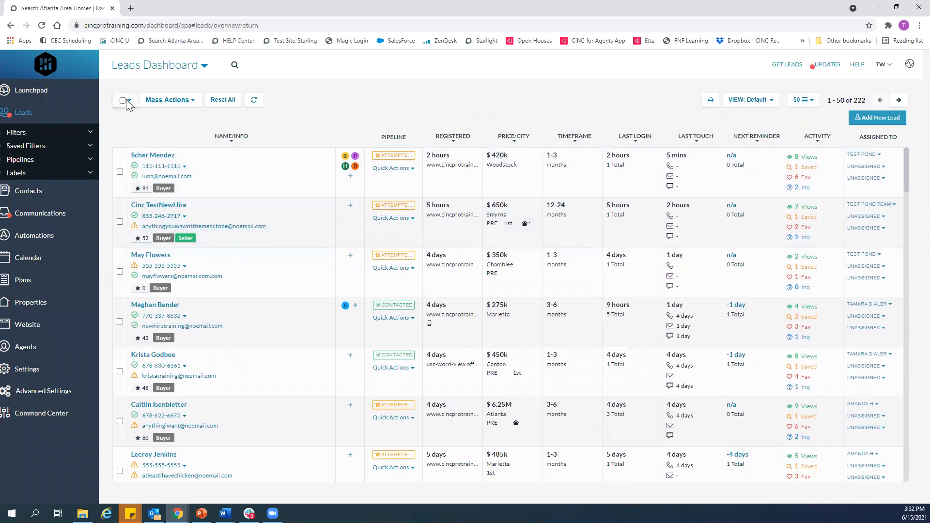
Select all leads on the current page and review the available mass actions without applying one.
click(122, 101)
click(167, 99)
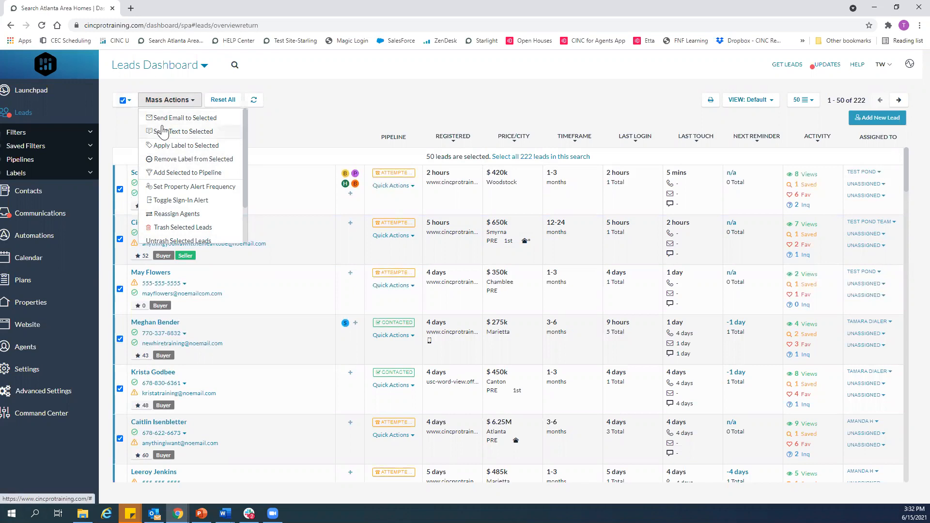
click(344, 121)
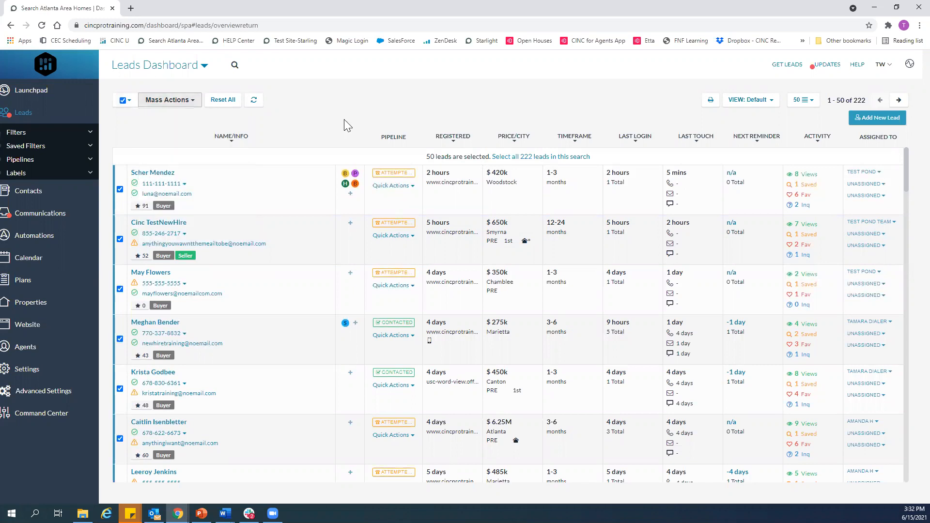